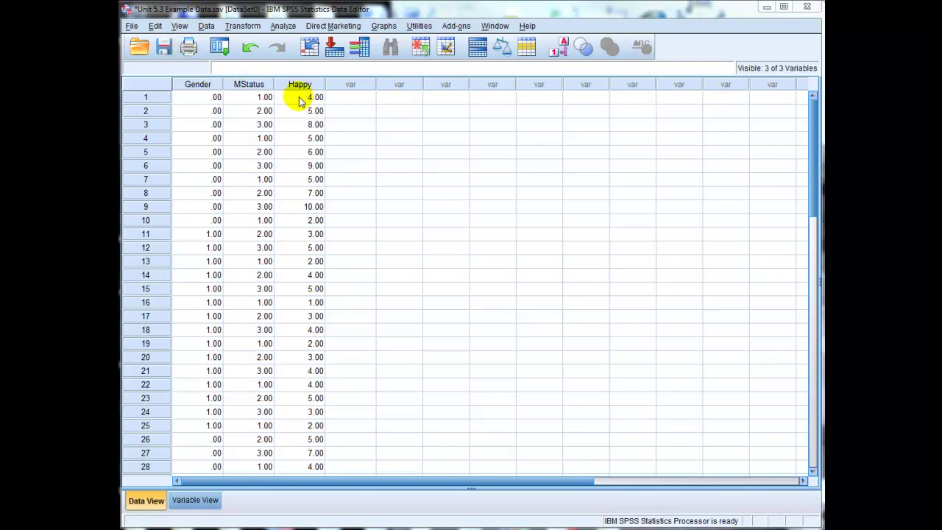
left_click(195, 501)
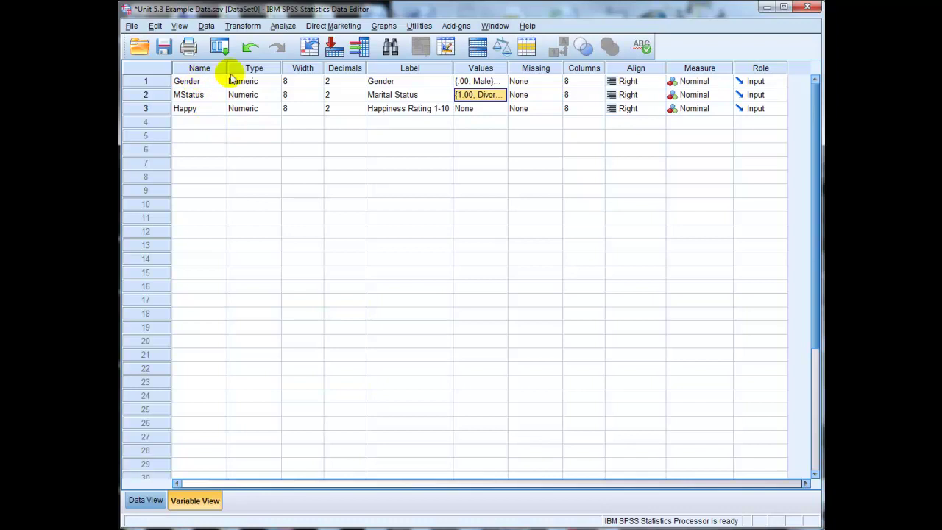
left_click(500, 81)
left_click(503, 81)
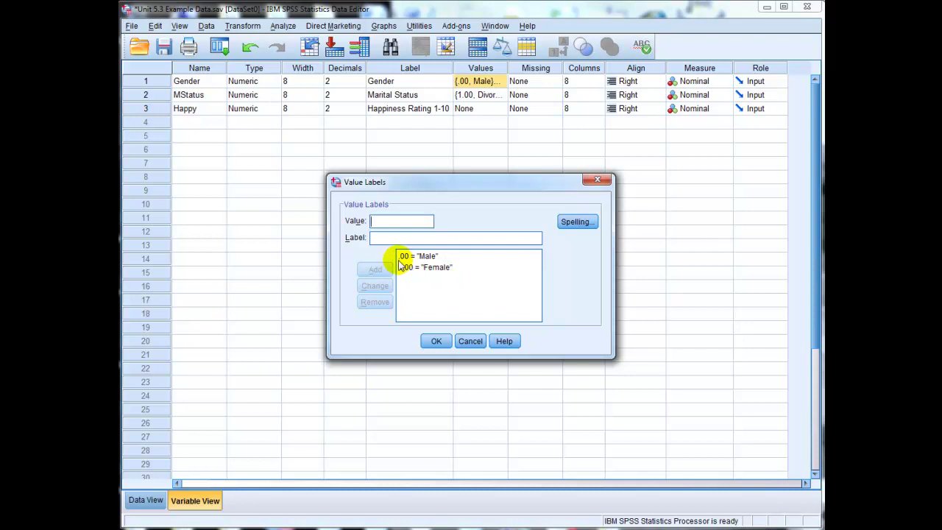
left_click(437, 344)
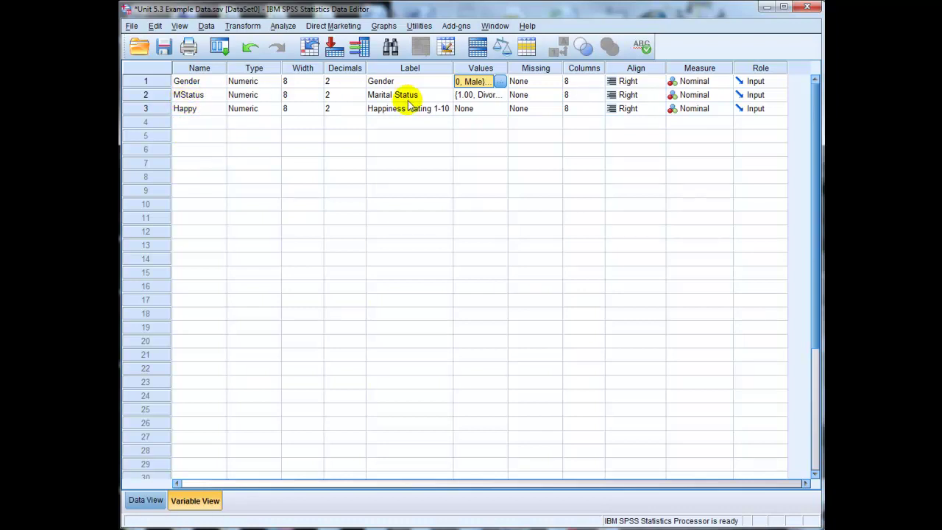
left_click(465, 94)
left_click(501, 94)
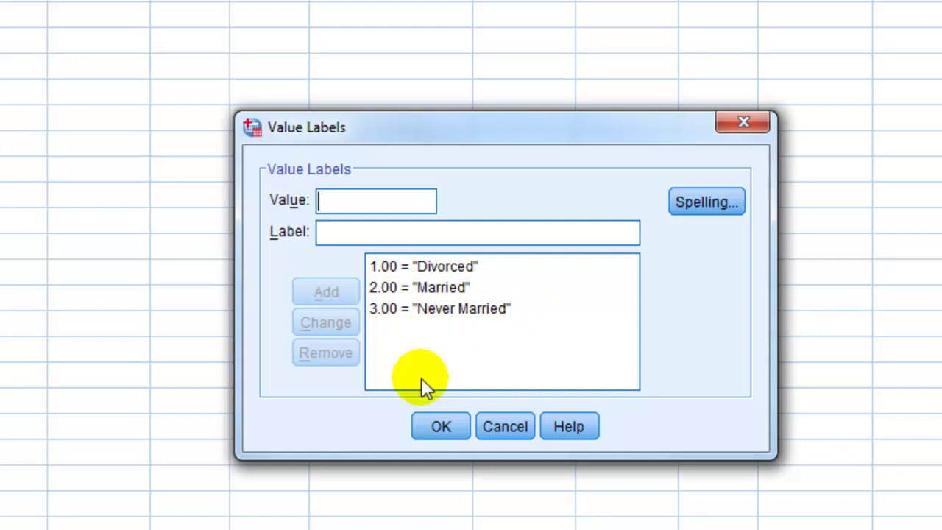
left_click(437, 427)
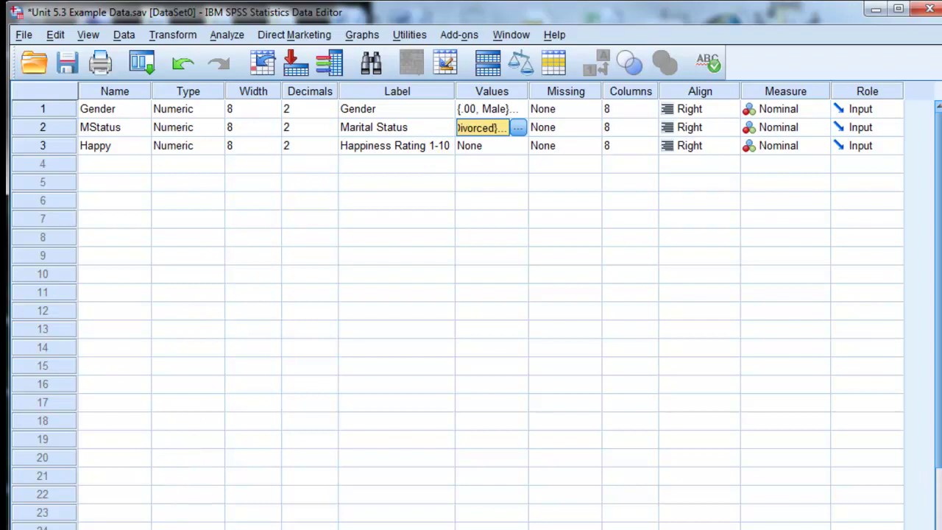
Step: Switch to Data View to show the Gender, MStatus and Happy values for each case
key("ctrl+t")
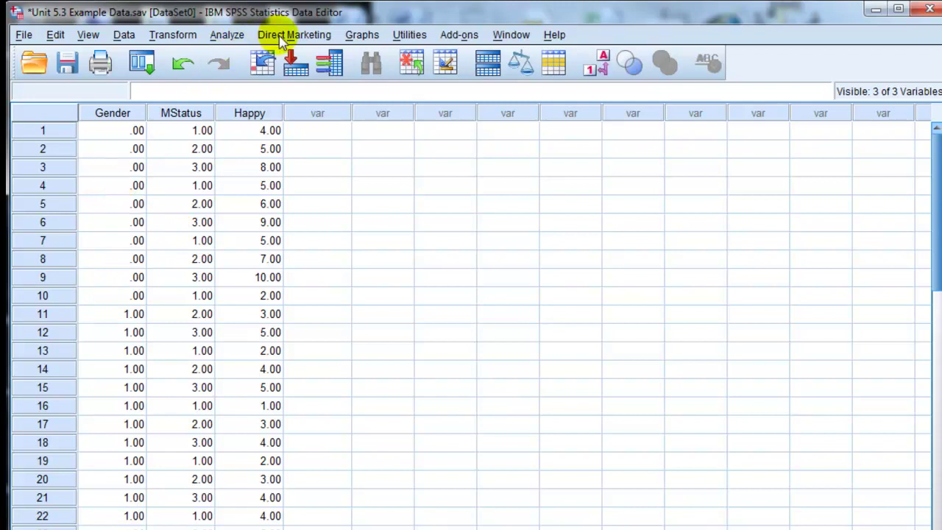
Step: In Linear Regression, make Happiness Rating 1-10 the dependent and Gender the only independent variable
left_click(223, 38)
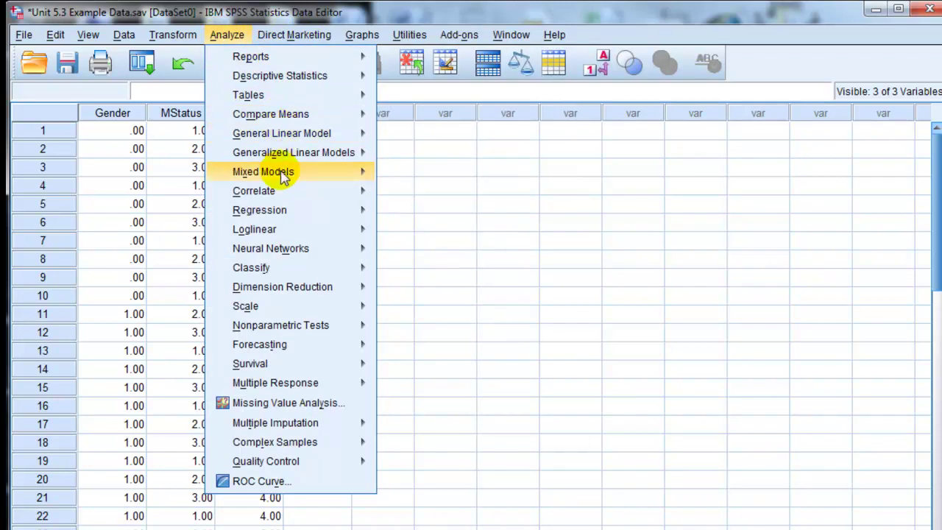
mouse_move(283, 211)
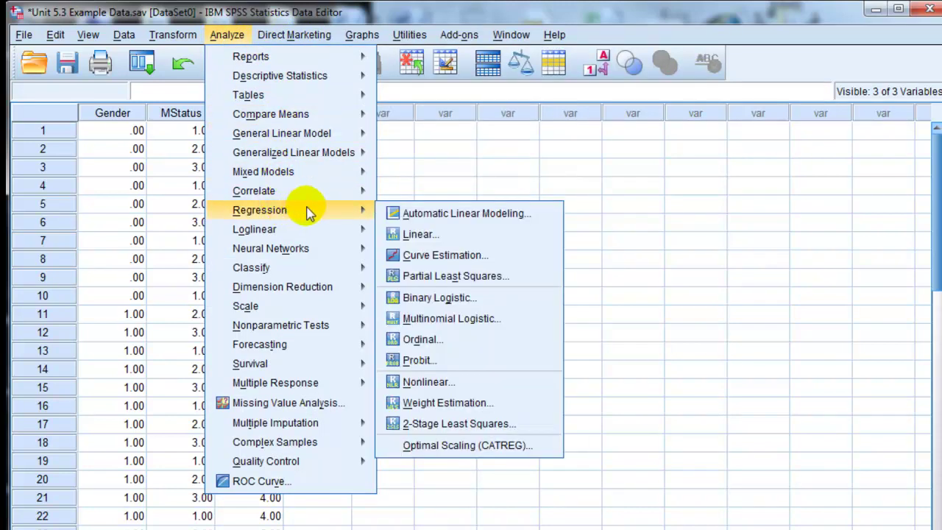
left_click(423, 234)
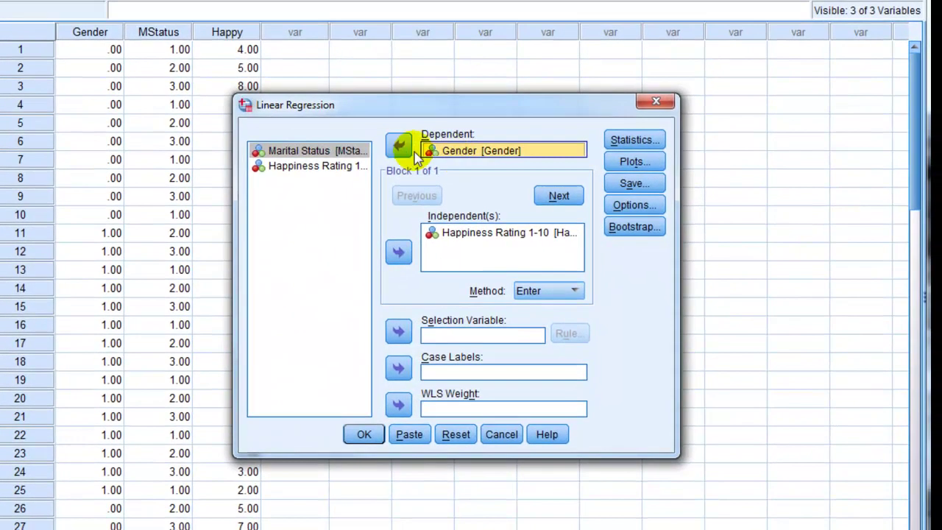
left_click(422, 229)
left_click(483, 315)
left_click(408, 253)
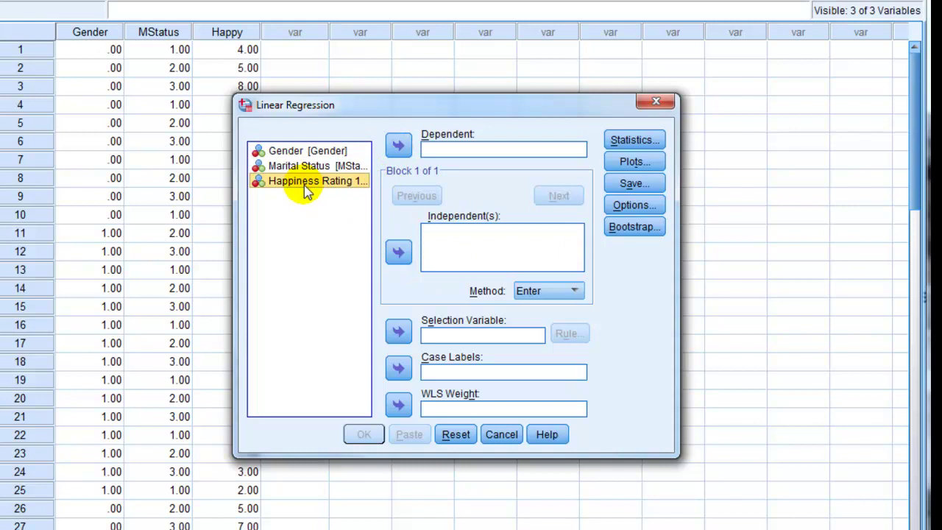
left_click(398, 148)
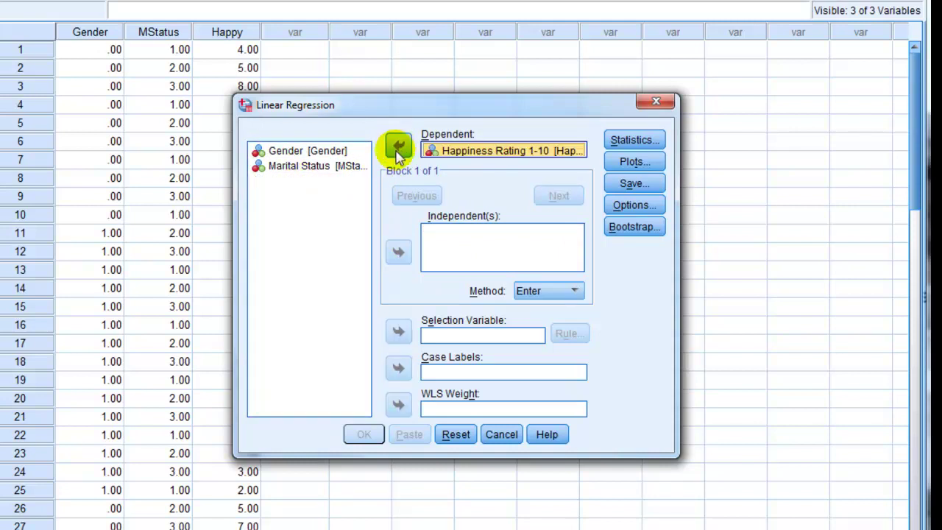
left_click(286, 151)
left_click(398, 252)
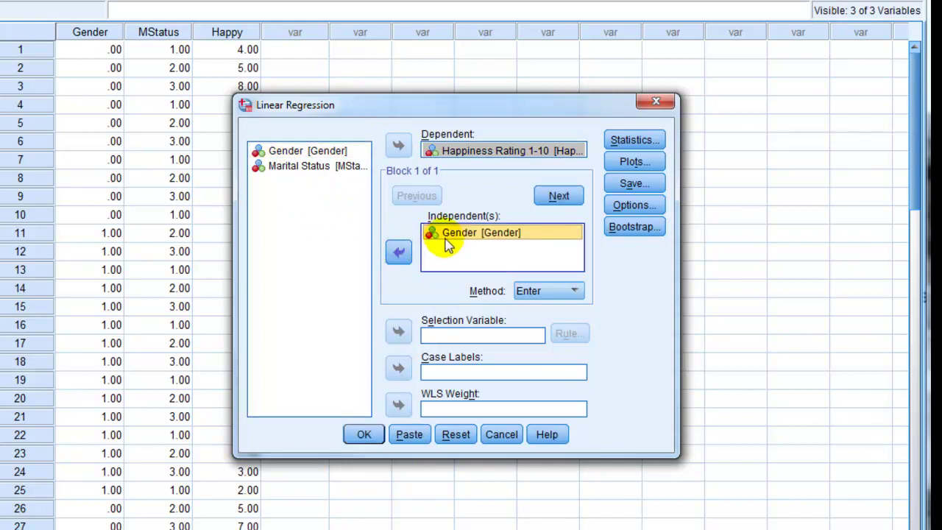
Step: Turn off collinearity diagnostics and request a *ZRESID vs *SRESID scatterplot, histogram and normal probability plot
left_click(625, 142)
left_click(455, 253)
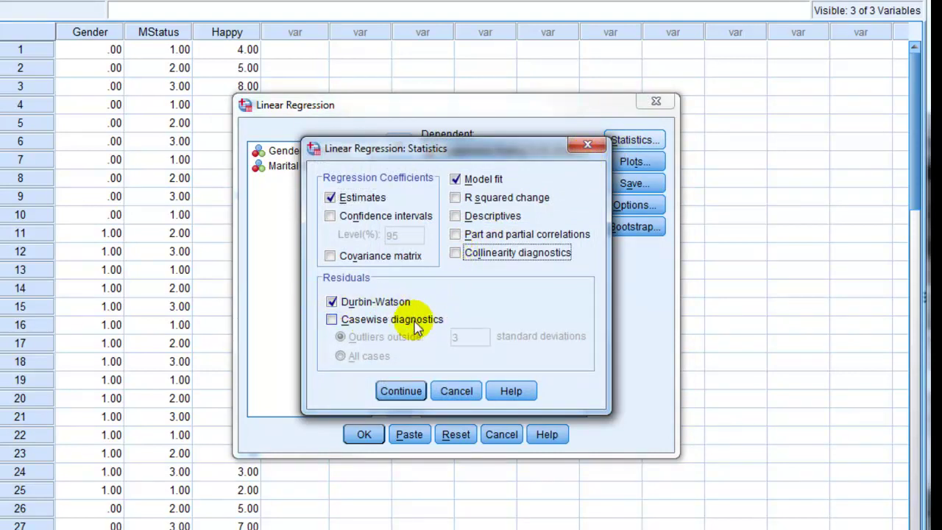
left_click(409, 395)
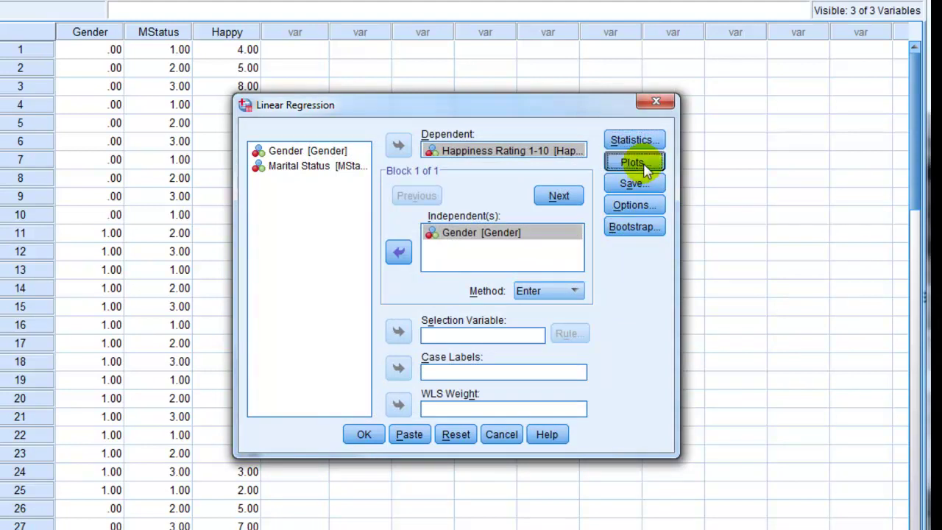
left_click(634, 161)
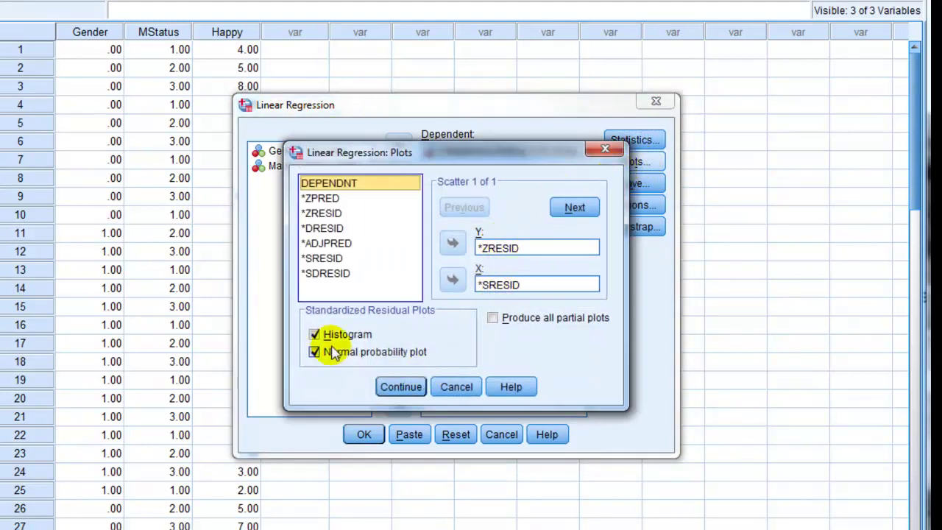
left_click(401, 387)
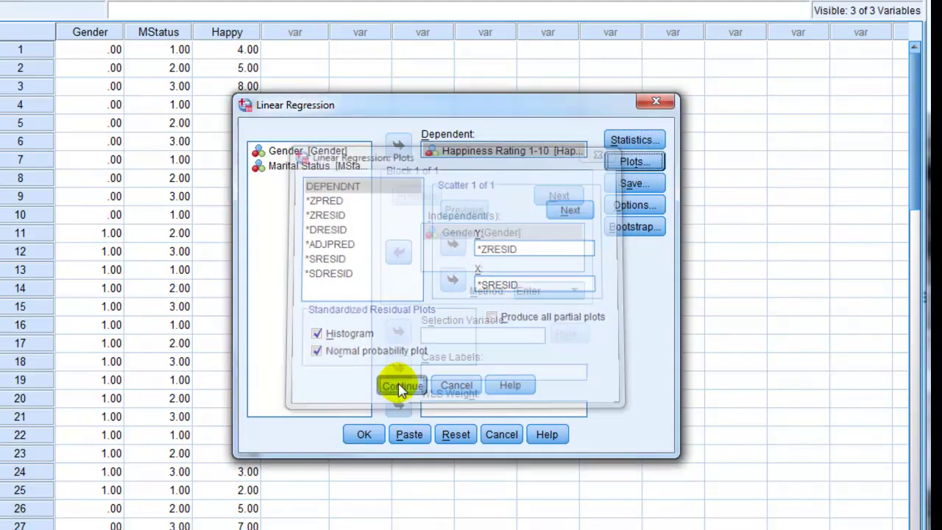
Step: Run the regression and review the output tables, including R Square .143 and Durbin-Watson 2.454
left_click(361, 434)
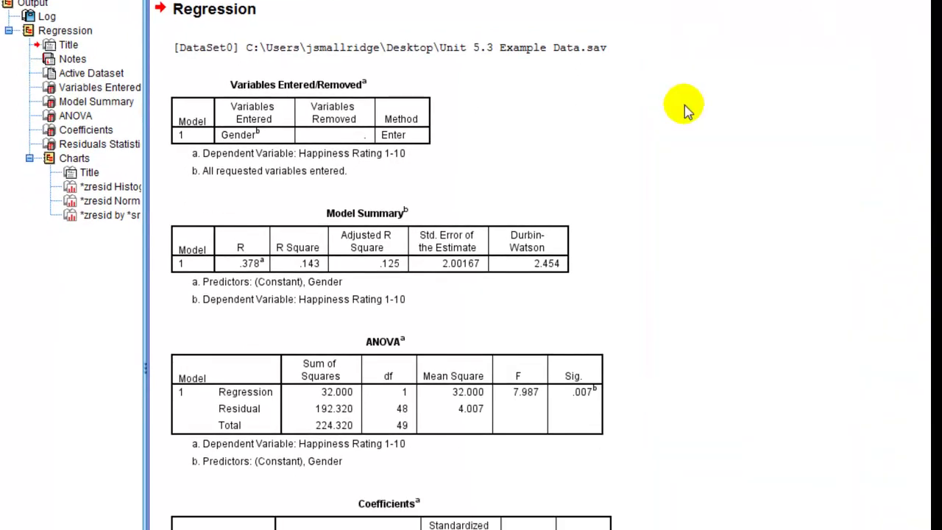
left_click(242, 128)
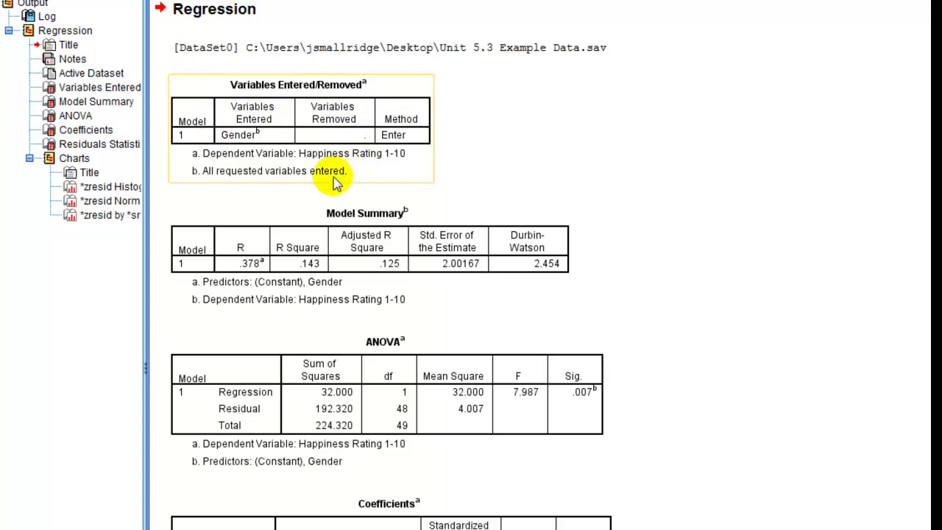
left_click(323, 182)
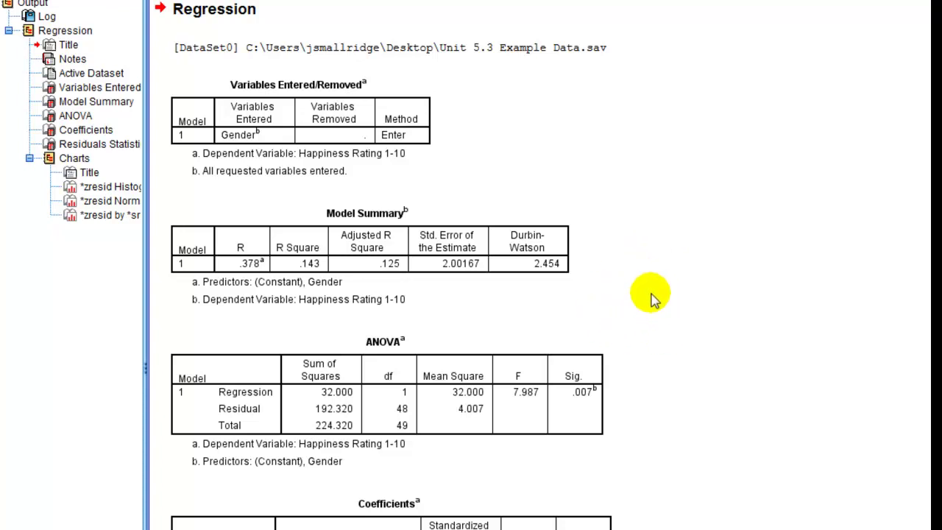
left_click(552, 308)
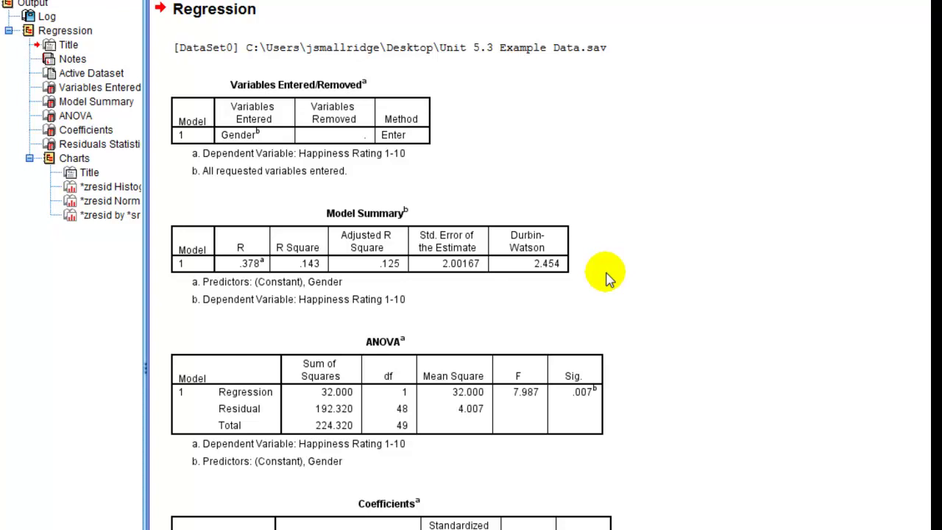
scroll(607, 278, "up", 3)
scroll(607, 279, "down", 2)
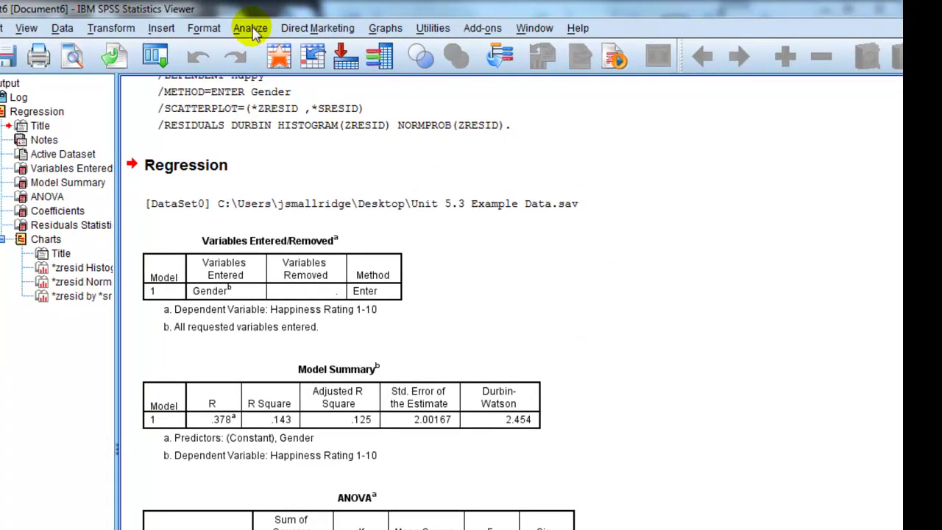
Step: Create a simple scatterplot with Happiness Rating 1-10 on Y and Gender on X
left_click(294, 28)
mouse_move(384, 28)
mouse_move(434, 92)
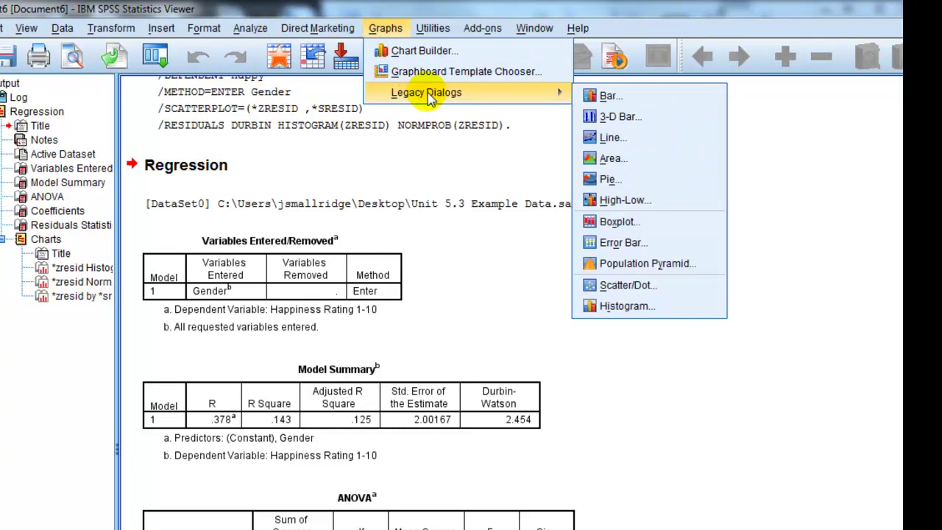
left_click(617, 291)
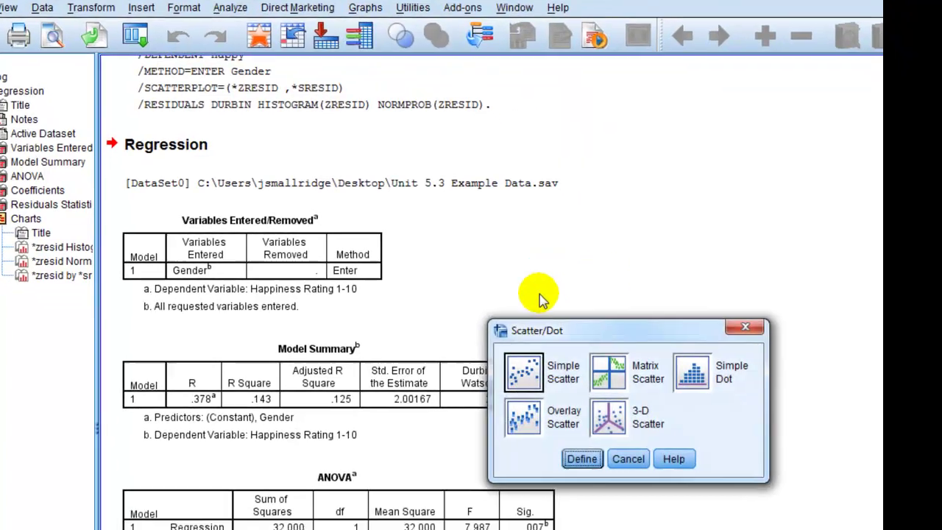
left_click(505, 382)
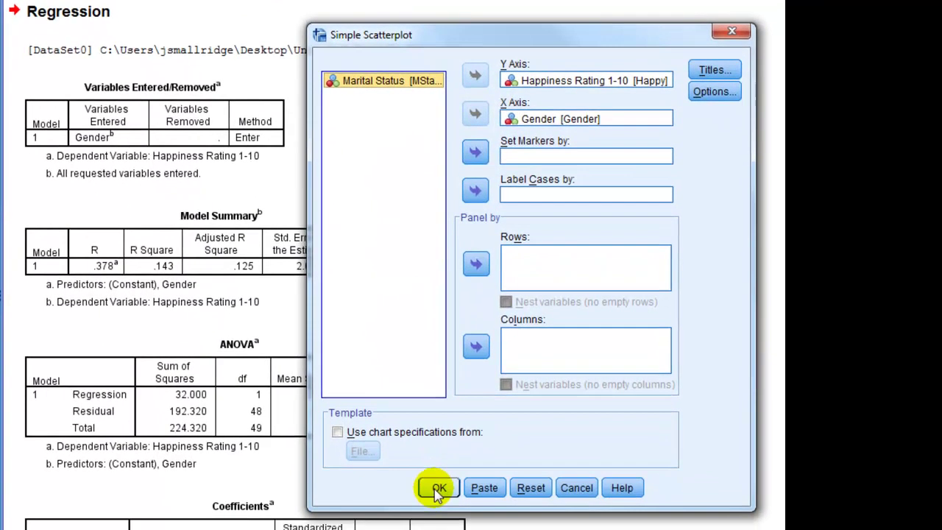
left_click(439, 488)
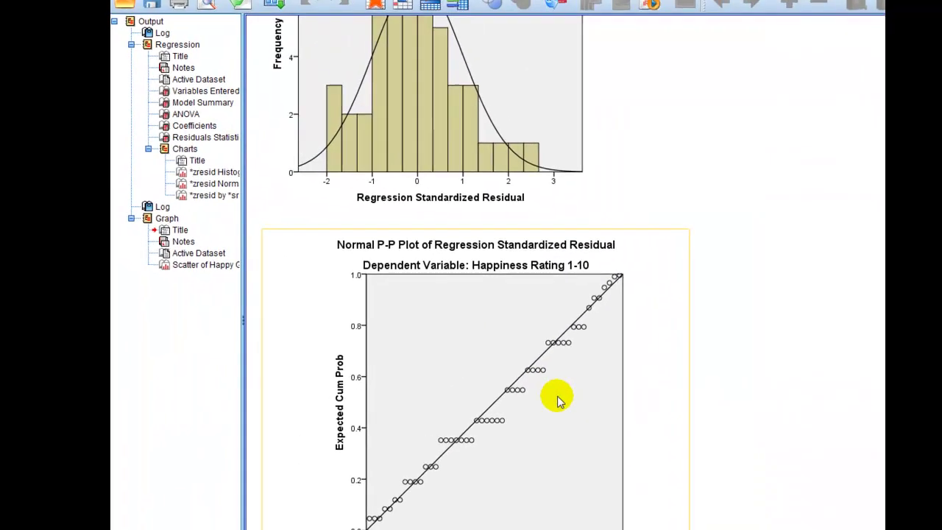
Step: Scroll through the output to inspect the new scatterplot and Gender's -1.600 coefficient
scroll(557, 401, "down", 10)
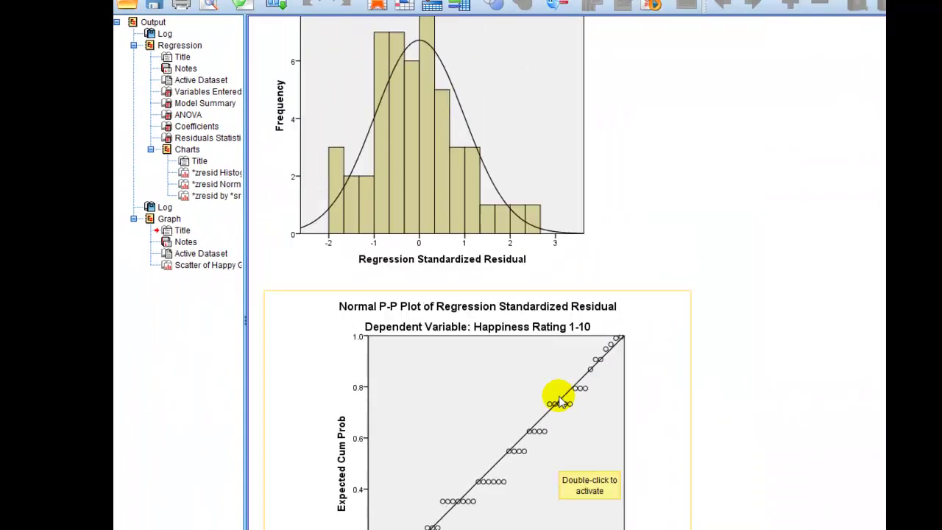
scroll(559, 400, "down", 3)
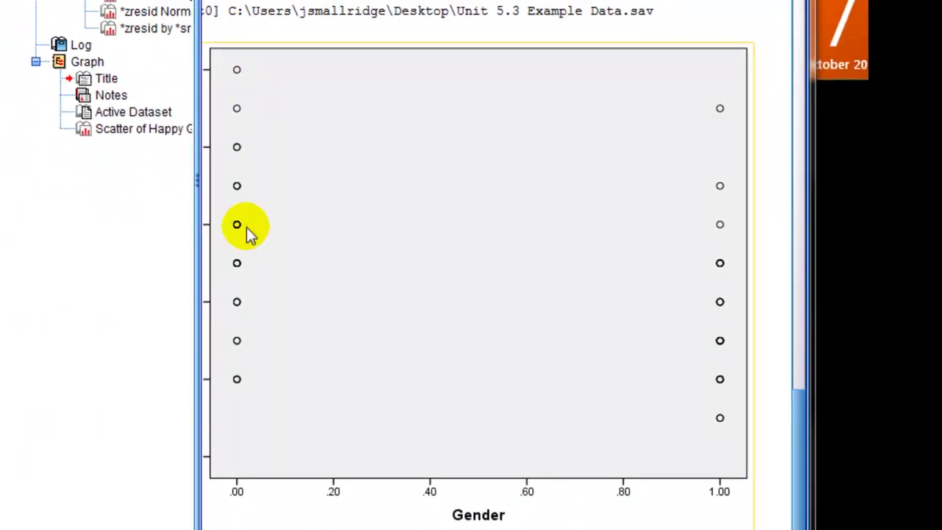
scroll(500, 265, "left", 2)
scroll(496, 263, "left", 2)
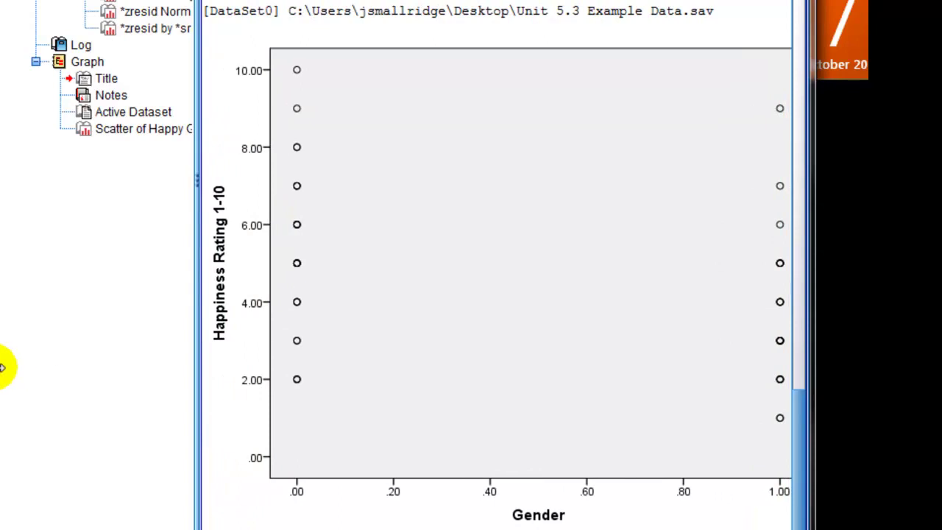
scroll(405, 265, "right", 2)
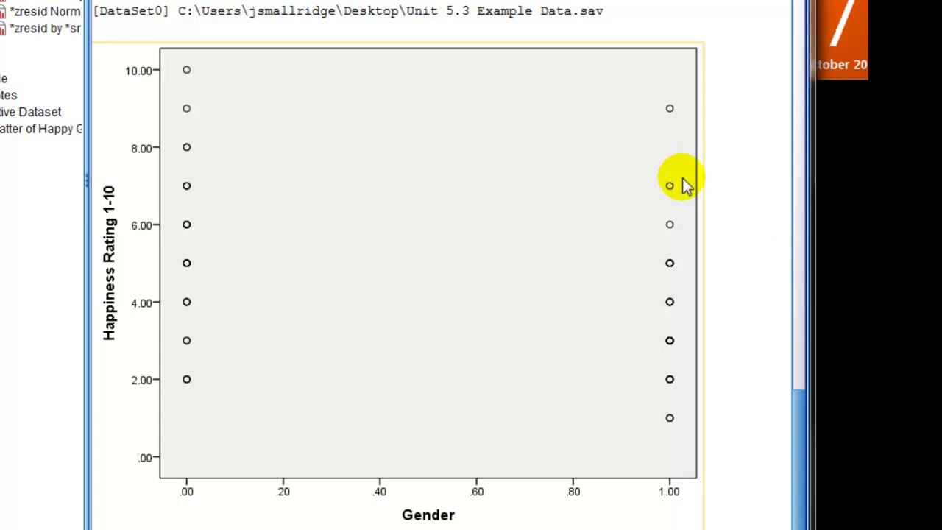
left_click(757, 420)
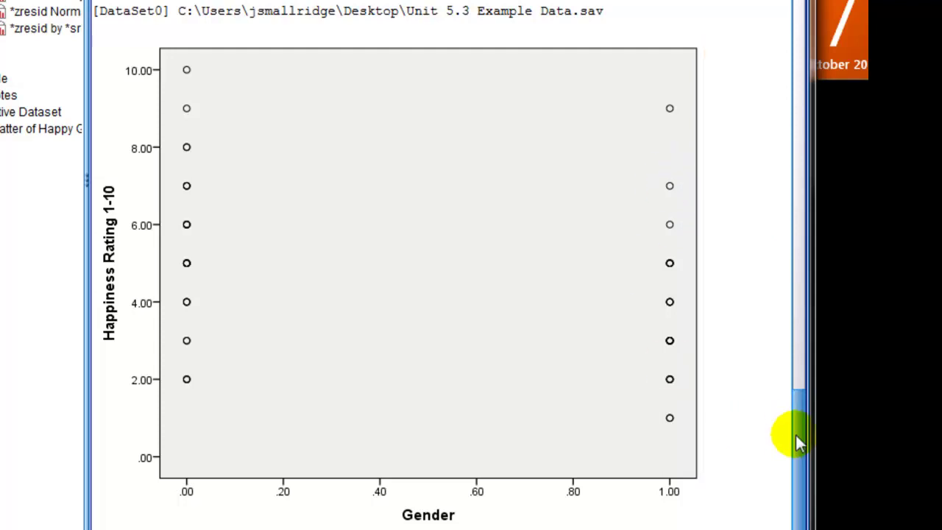
left_click_drag(802, 428, 786, 0)
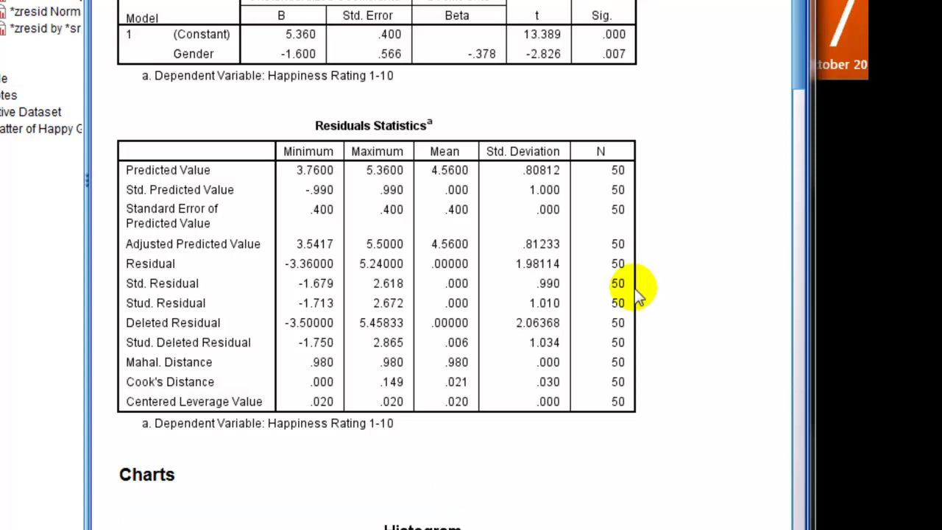
left_click_drag(796, 55, 798, 0)
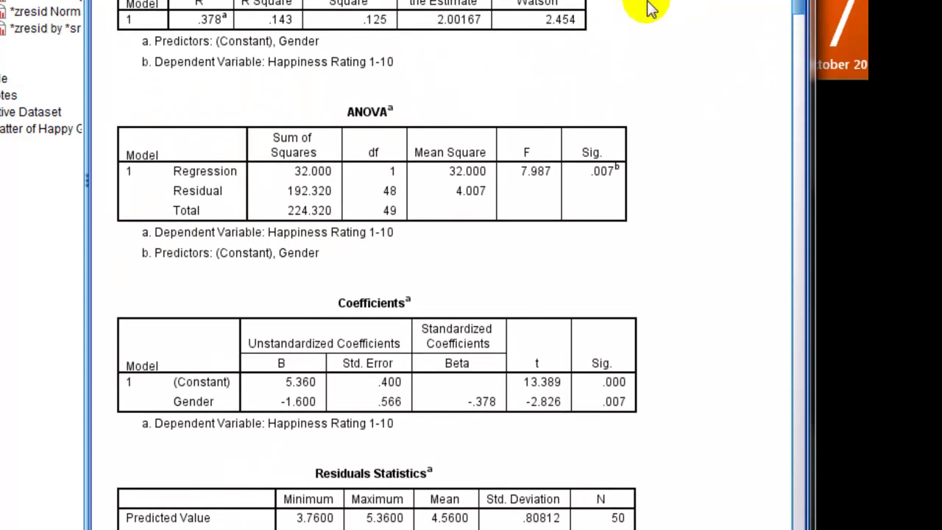
left_click(551, 38)
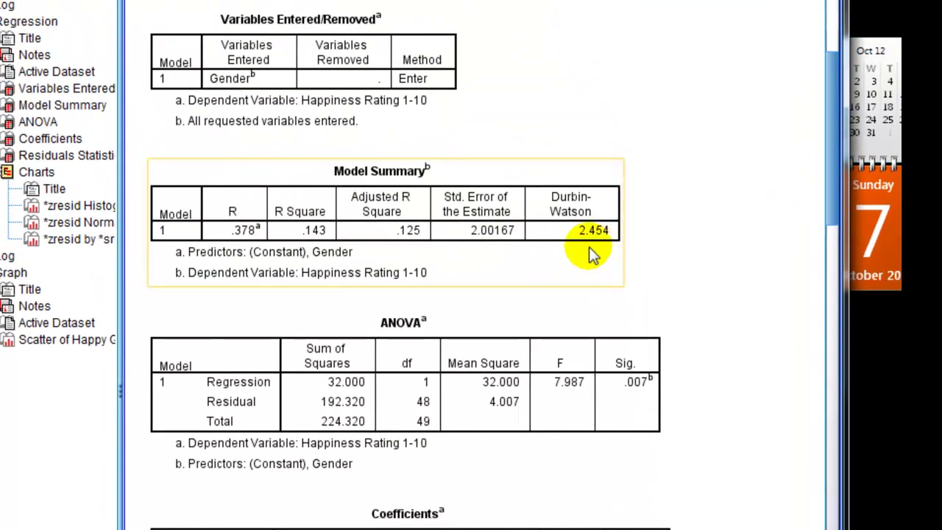
left_click(772, 225)
left_click_drag(824, 195, 825, 464)
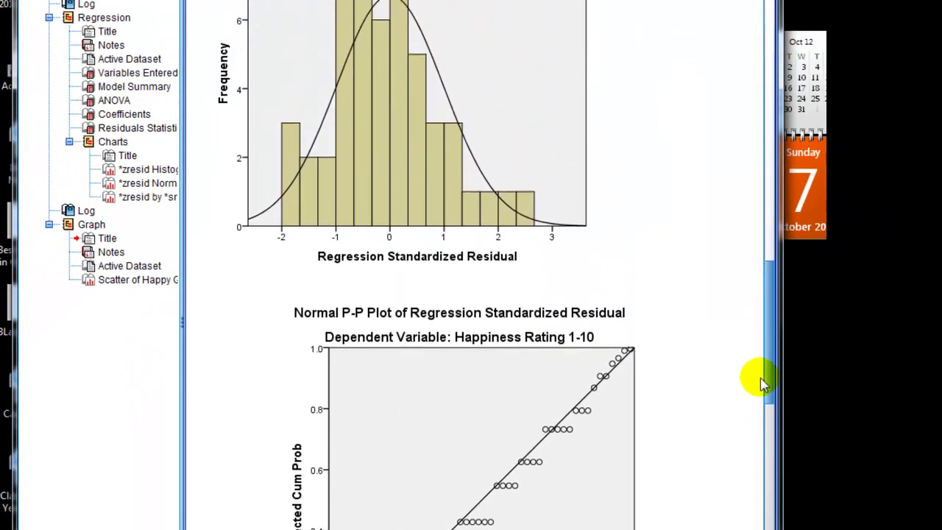
left_click_drag(763, 383, 752, 332)
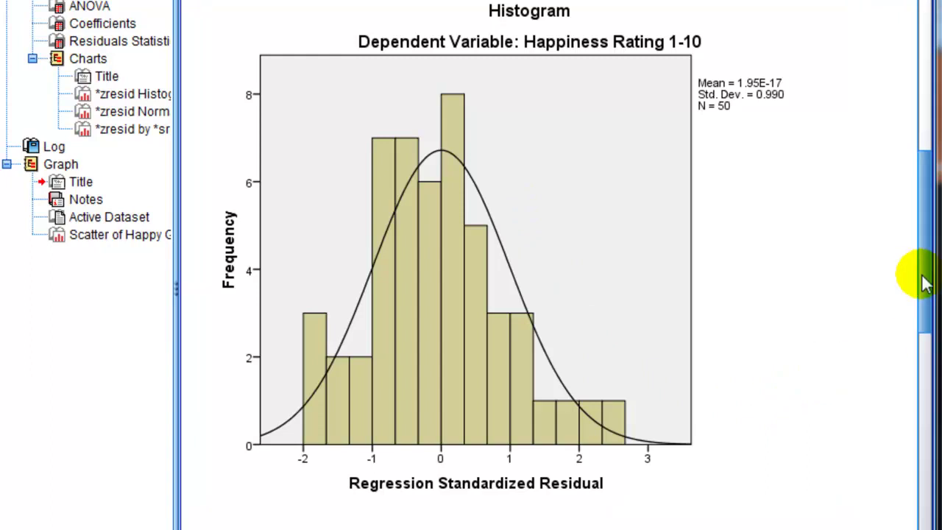
left_click_drag(923, 283, 924, 386)
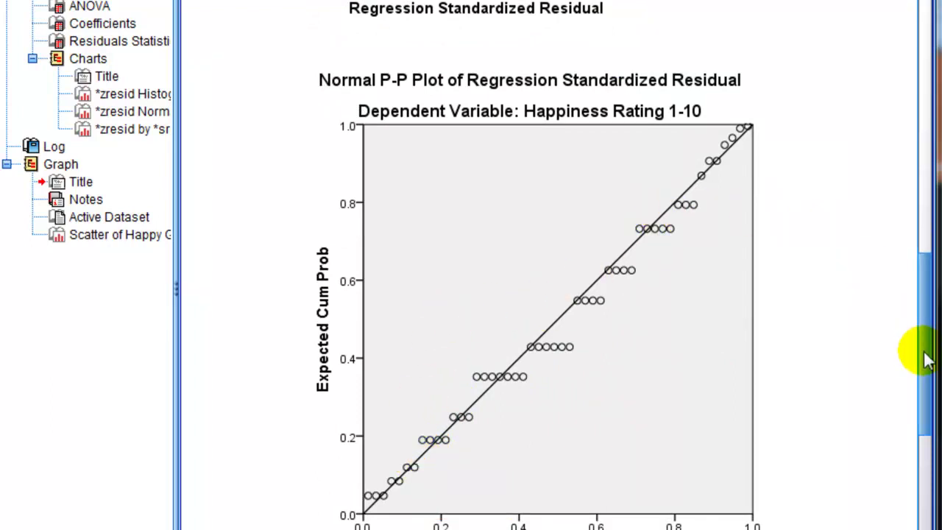
left_click_drag(912, 347, 924, 204)
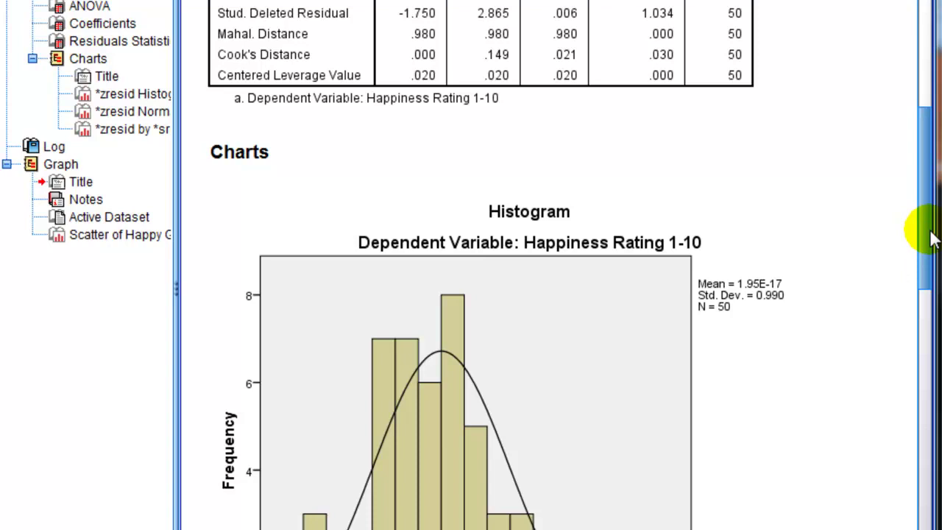
left_click_drag(928, 239, 918, 52)
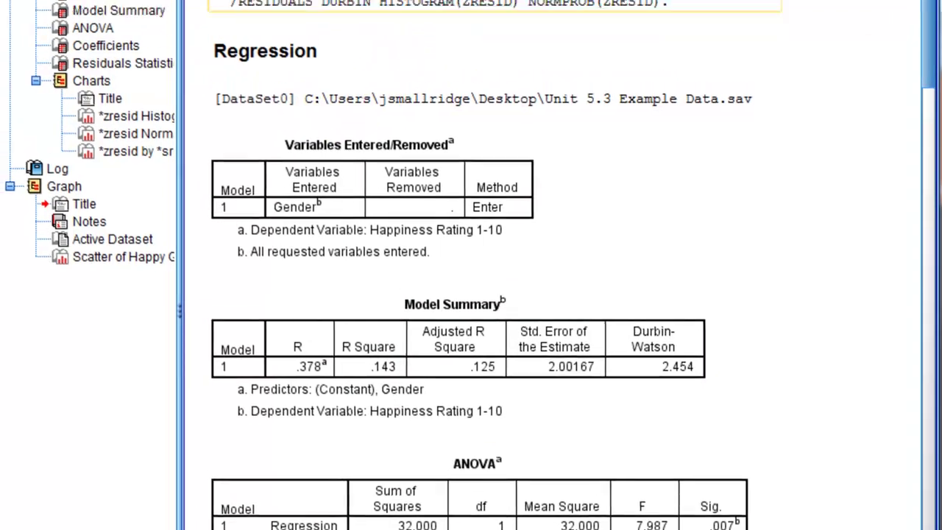
Step: Open the Frequencies dialog from Analyze > Descriptive Statistics
left_click(345, 0)
mouse_move(403, 15)
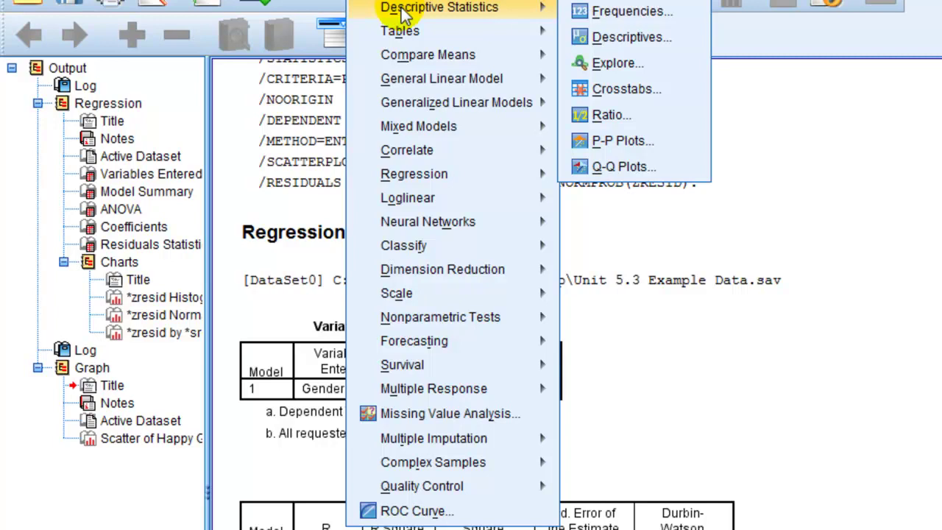
key("Escape")
key("Escape")
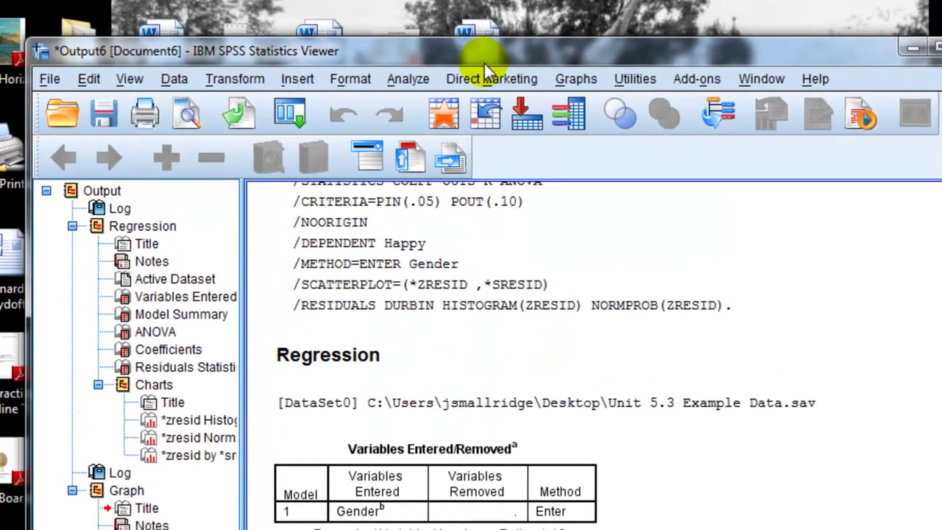
left_click(409, 79)
mouse_move(507, 126)
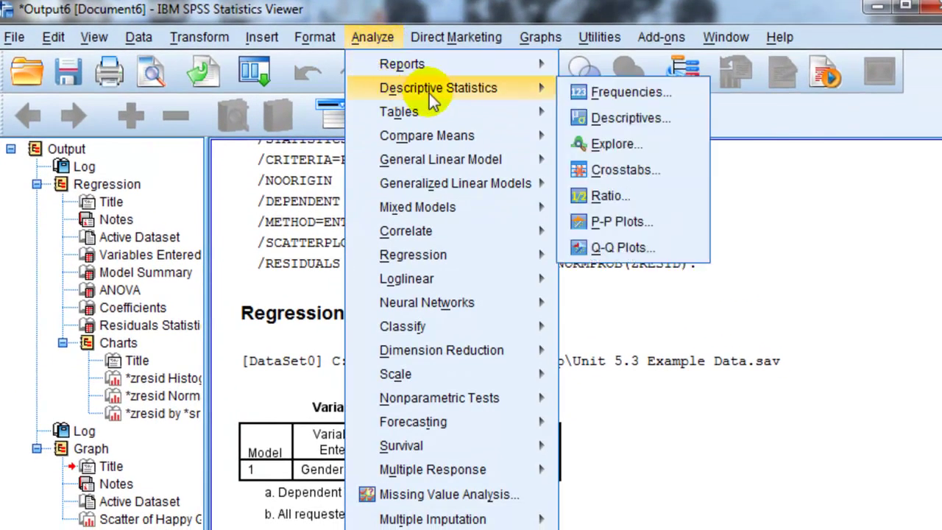
left_click(633, 96)
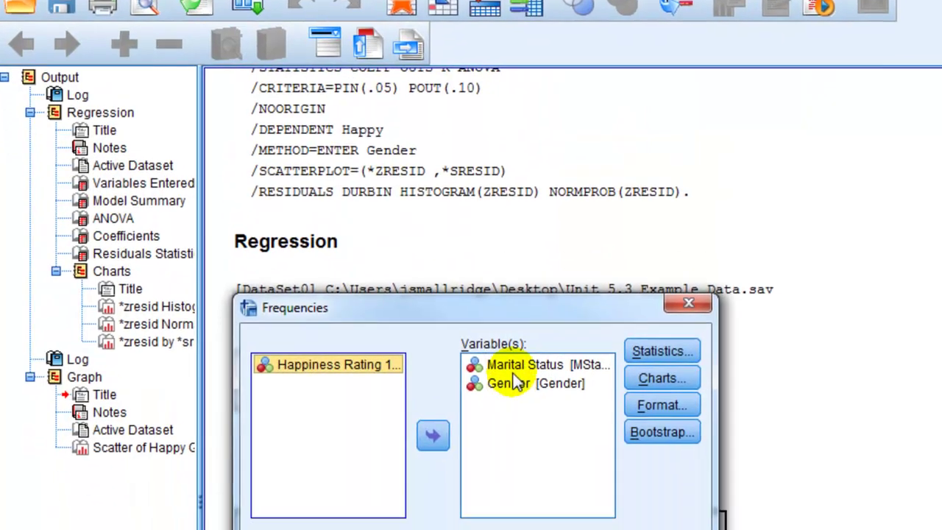
Step: Replace the earlier variables with Gender and Marital Status and run the frequency tables
left_click(523, 364)
left_click(433, 434)
left_click(487, 367)
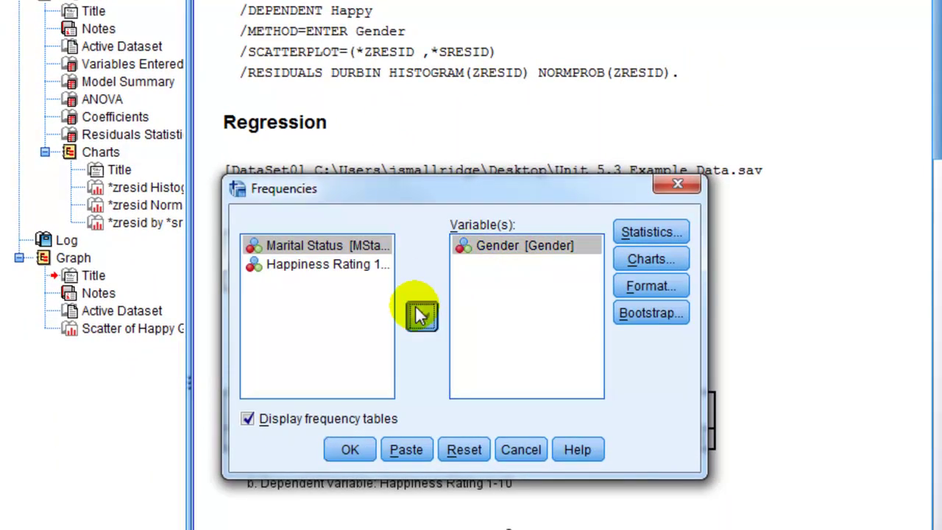
left_click(432, 434)
left_click(422, 317)
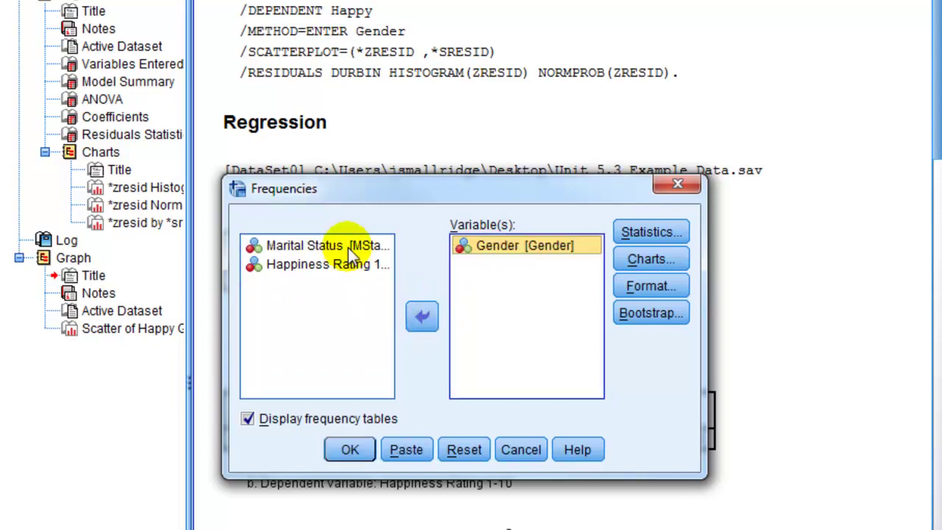
left_click(417, 316)
left_click(348, 450)
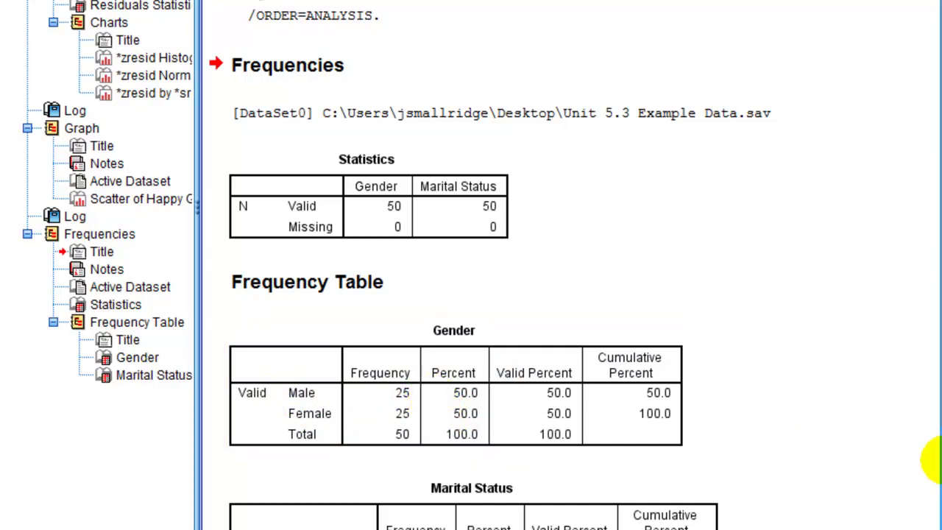
scroll(931, 460, "down", 3)
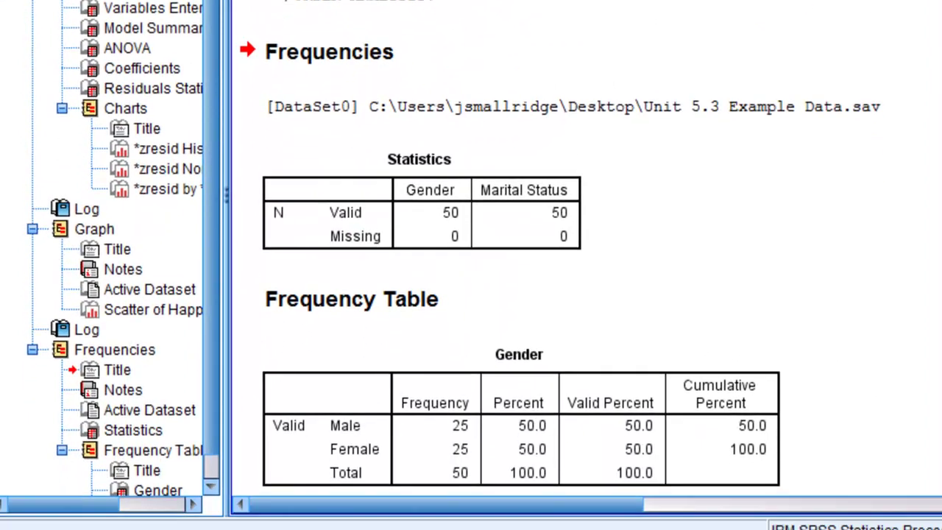
scroll(515, 295, "down", 5)
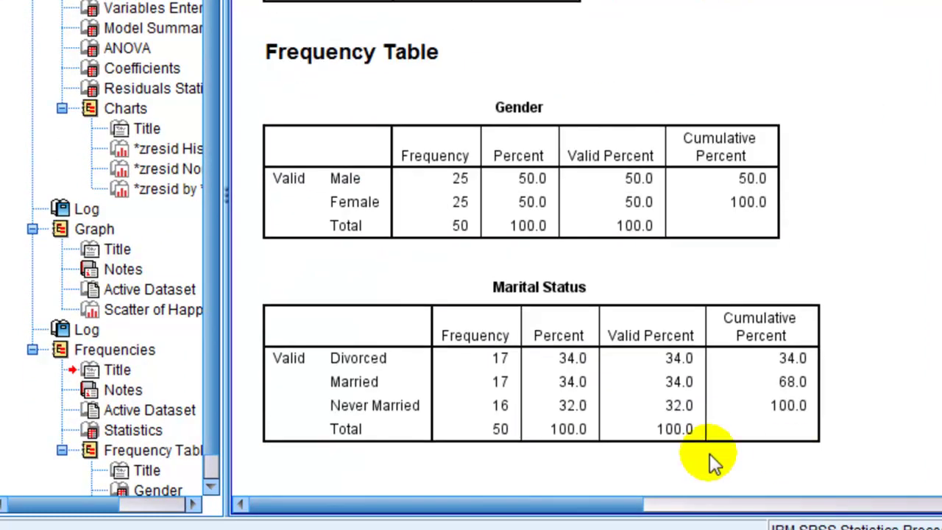
left_click(515, 390)
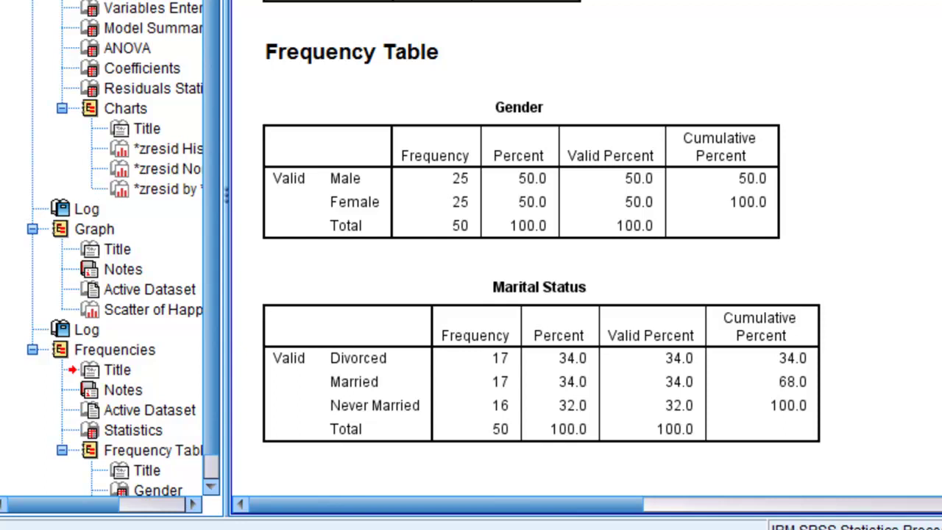
scroll(588, 251, "up", 20)
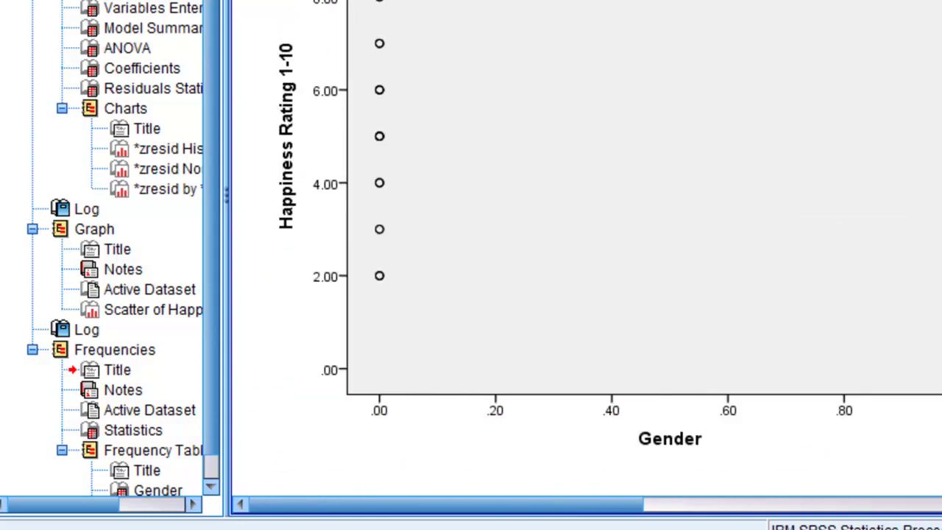
scroll(576, 248, "up", 20)
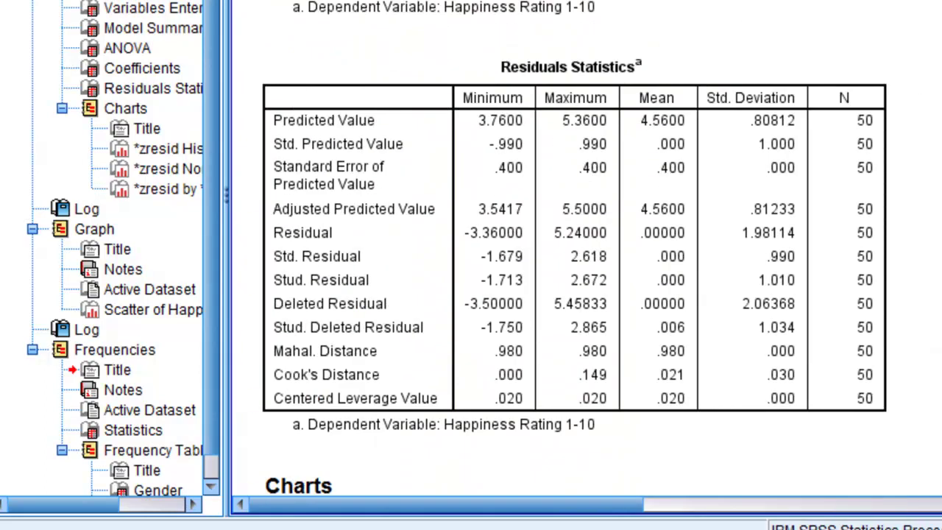
scroll(575, 248, "up", 5)
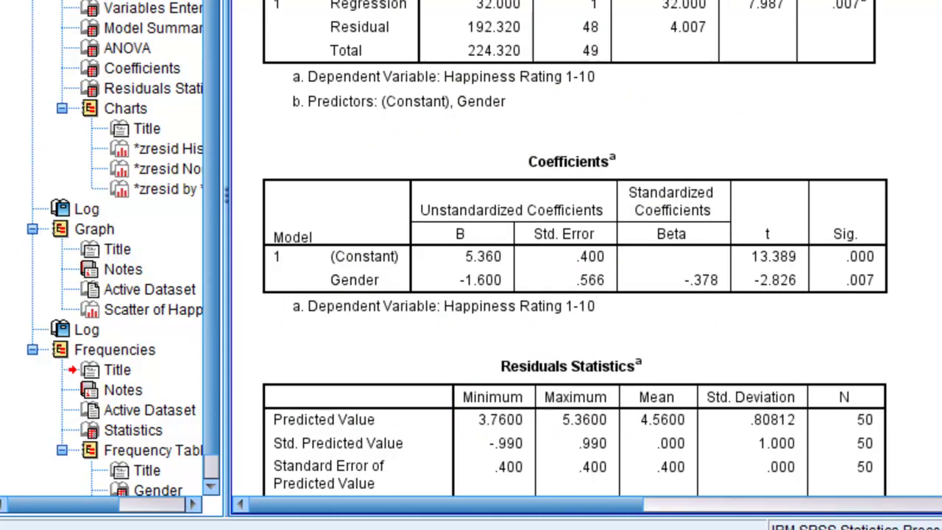
scroll(576, 248, "down", 12)
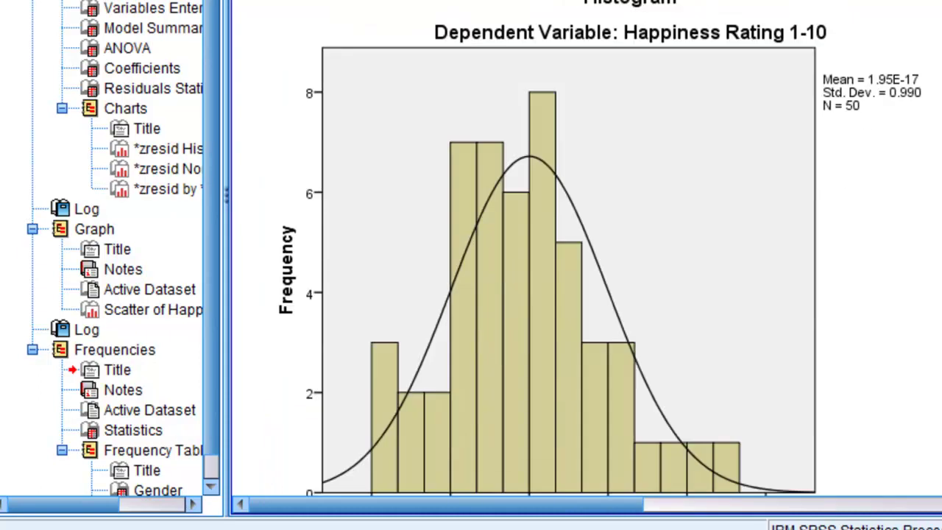
scroll(576, 248, "up", 4)
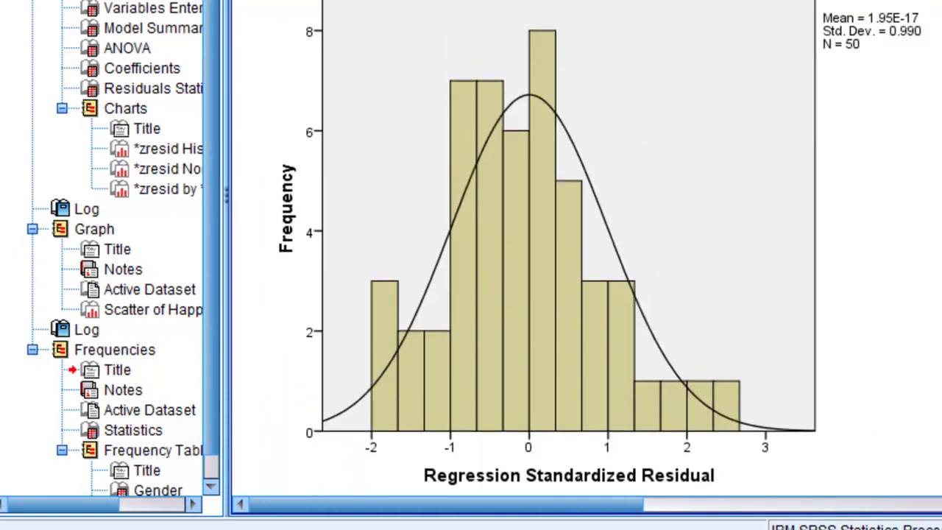
scroll(575, 248, "up", 15)
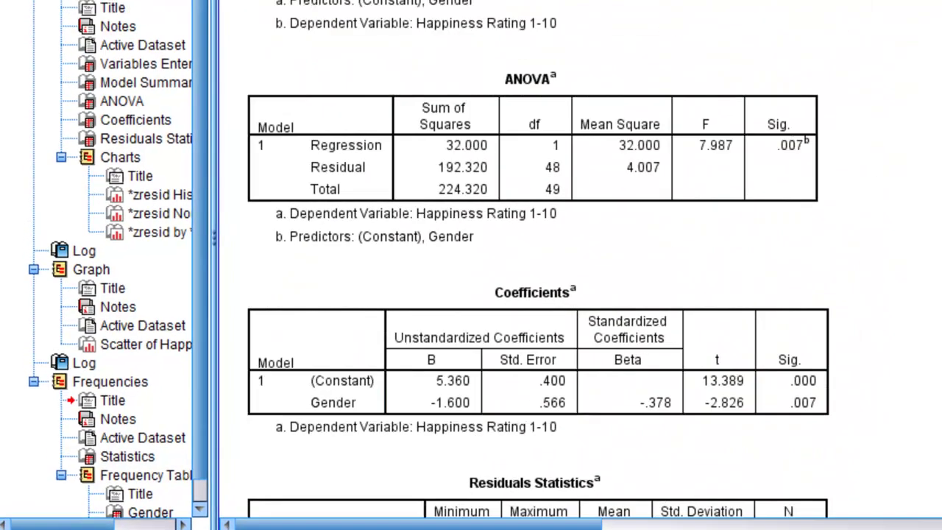
scroll(938, 40, "up", 3)
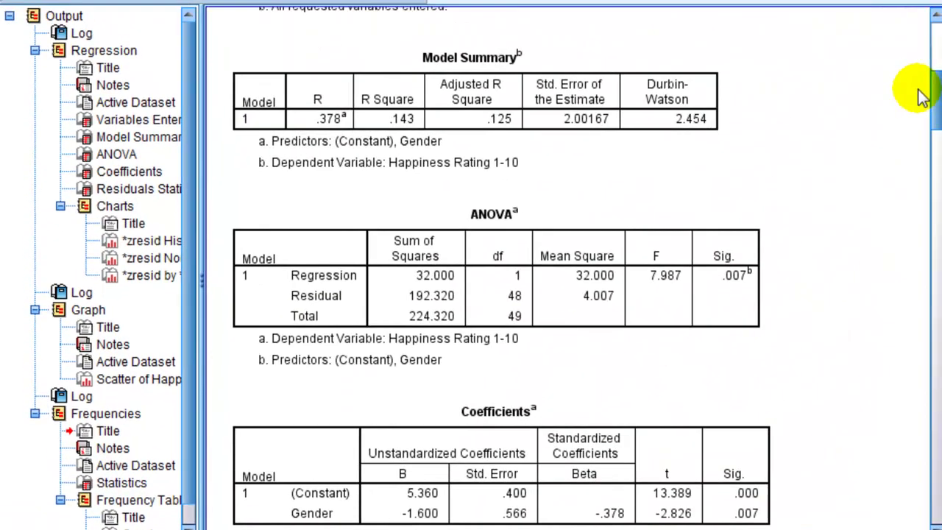
scroll(923, 97, "down", 1)
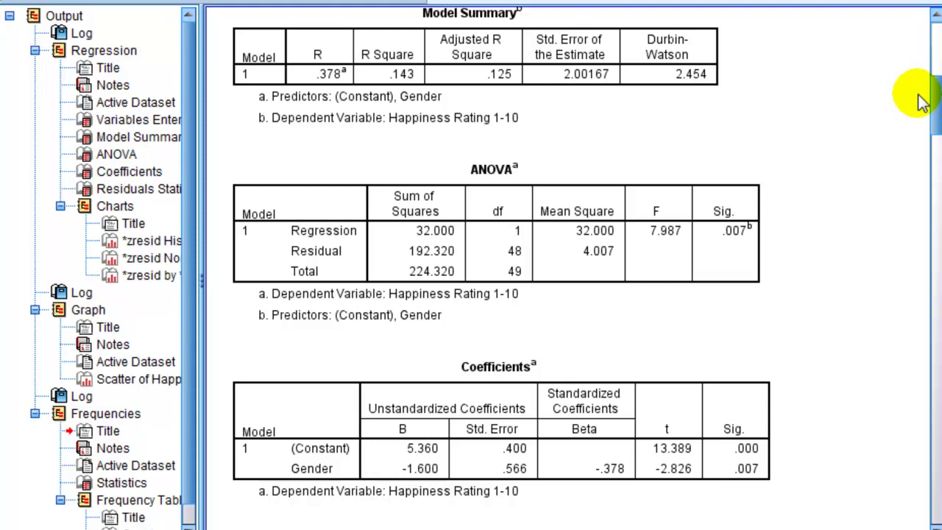
left_click(872, 95)
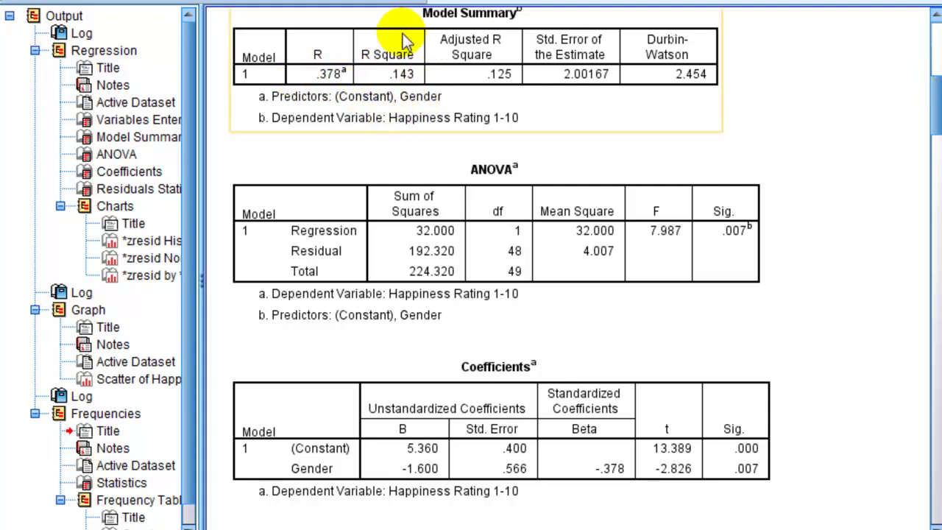
left_click(270, 189)
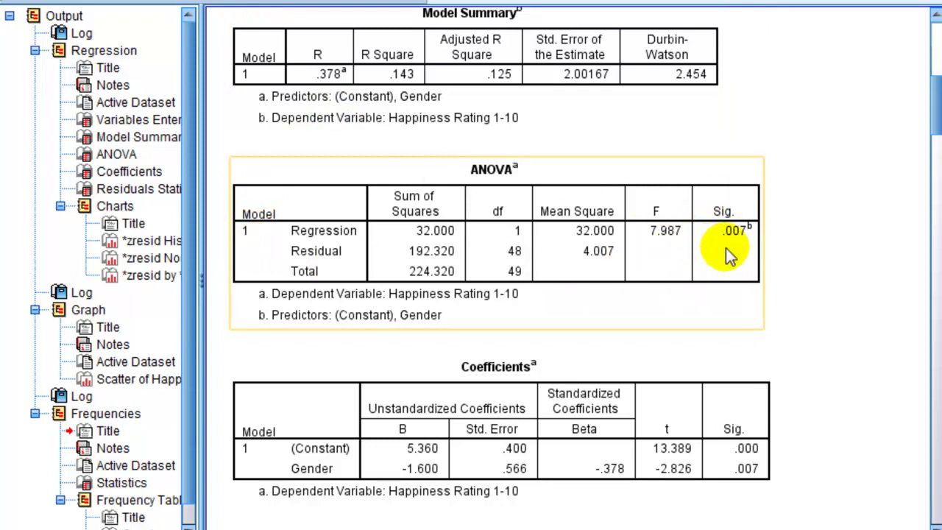
left_click(814, 235)
scroll(816, 232, "down", 3)
left_click(482, 277)
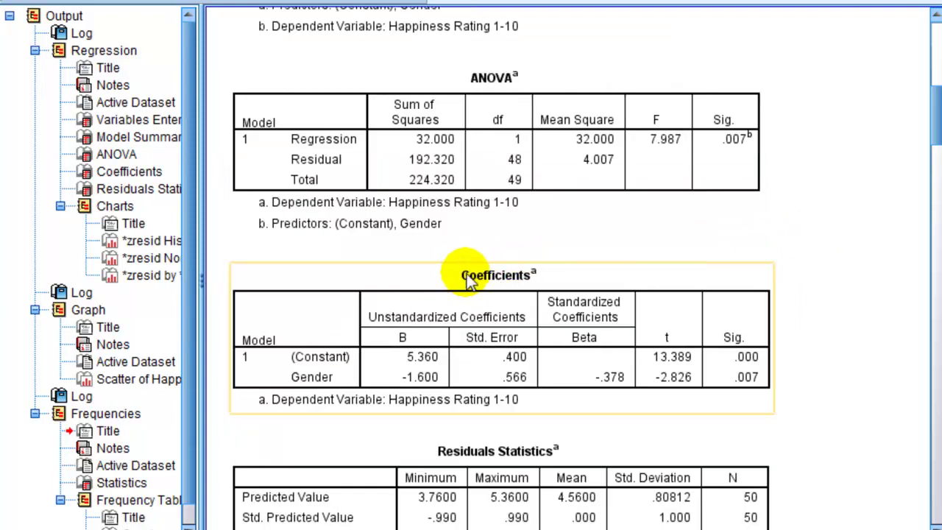
left_click(471, 250)
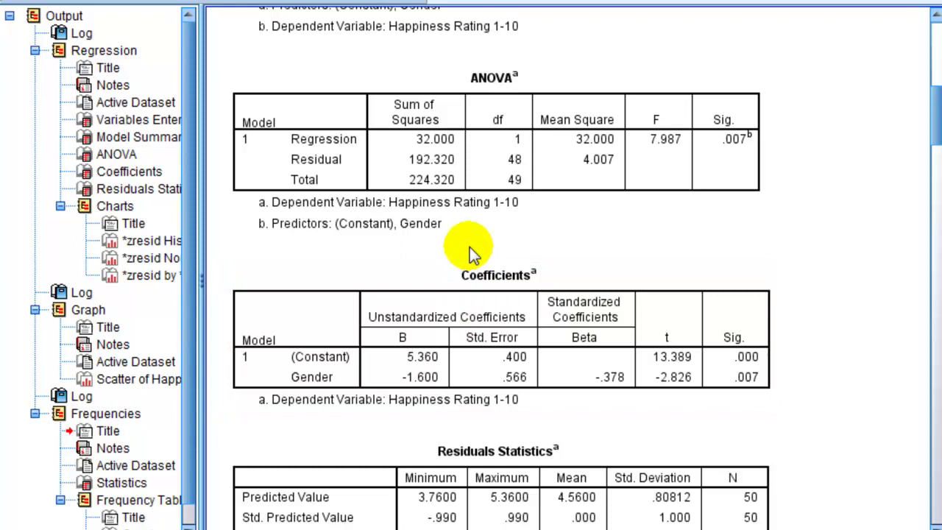
left_click(507, 234)
left_click(795, 246)
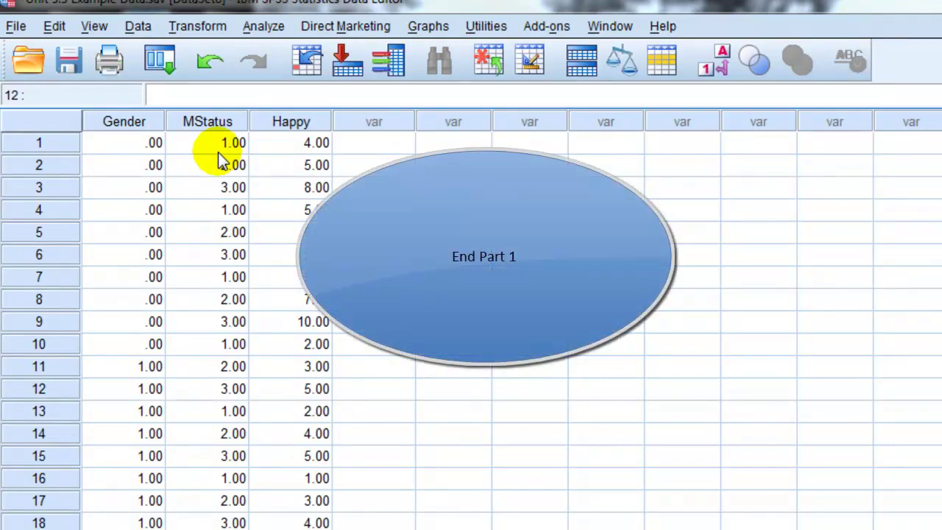
Step: Select the whole MStatus column in the Data Editor
left_click(198, 125)
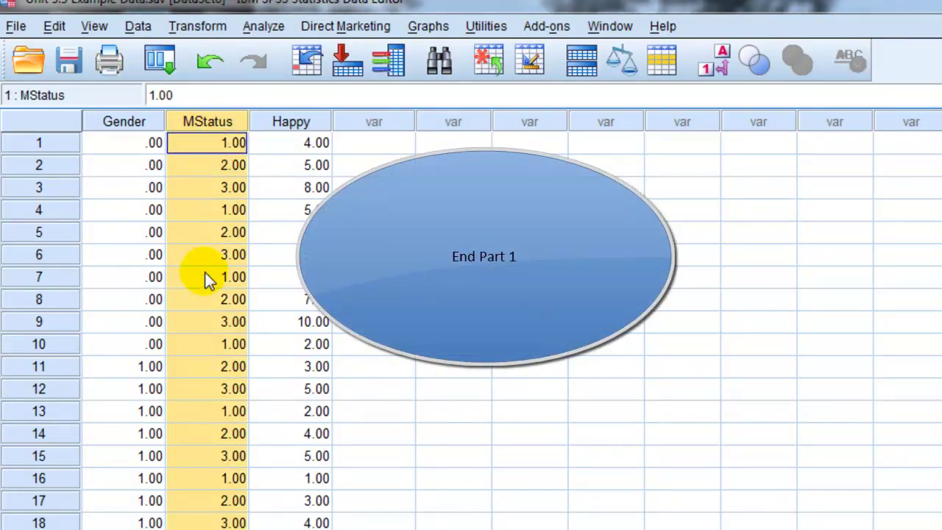